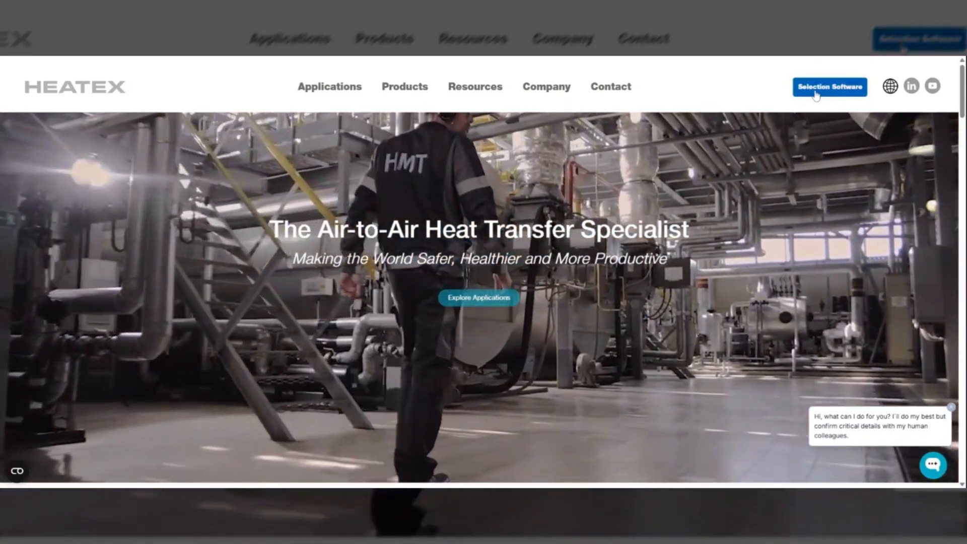
Step: Open the Heatex Select calculation tool from the website's product selection software page
click(815, 93)
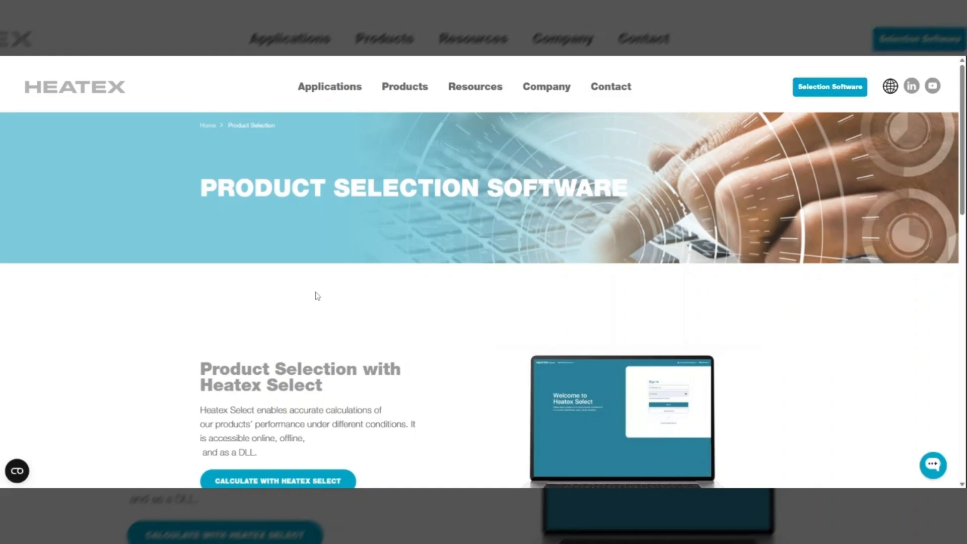
scroll(314, 297, down, 3)
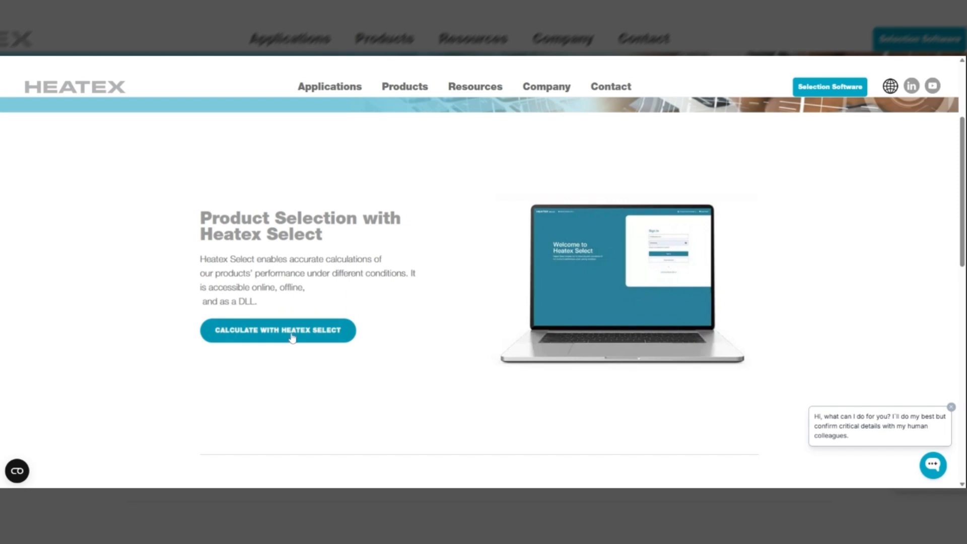
click(292, 336)
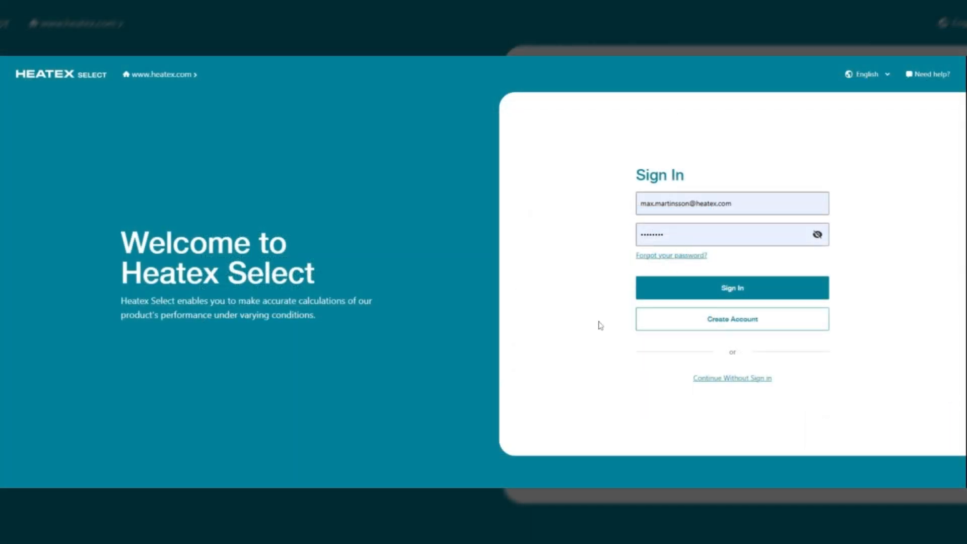
Step: Open the new account form and look through its required fields
click(754, 327)
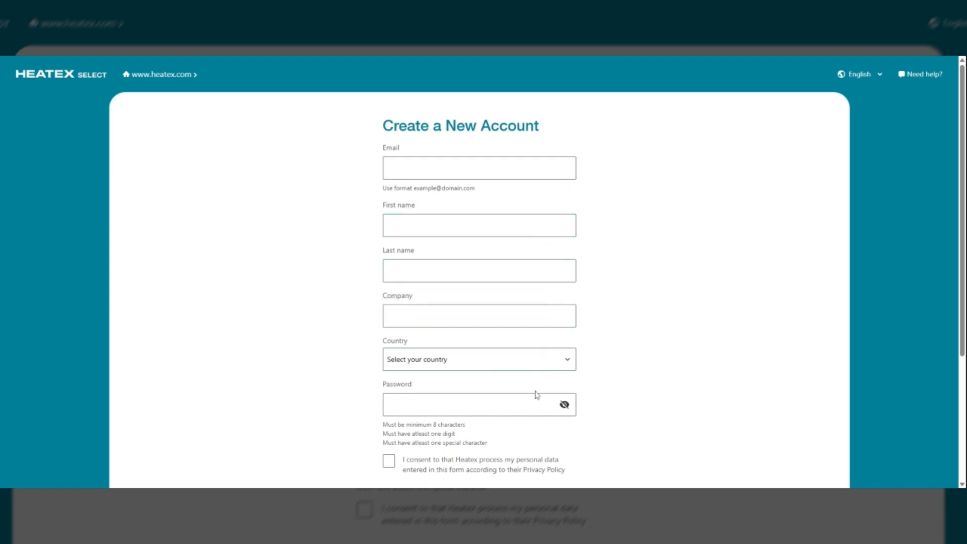
scroll(537, 395, down, 3)
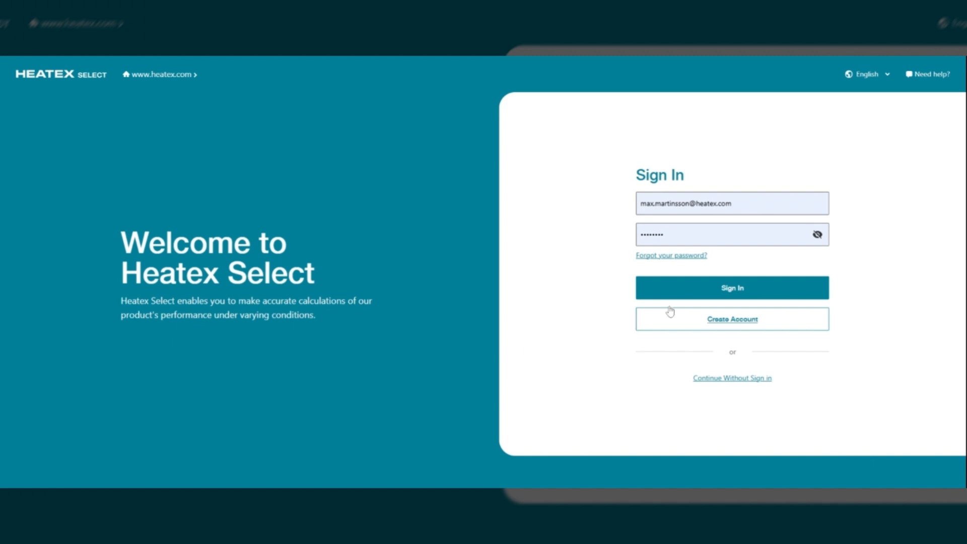
Step: Sign in with the prefilled account and start a plate heat exchanger calculation
click(736, 291)
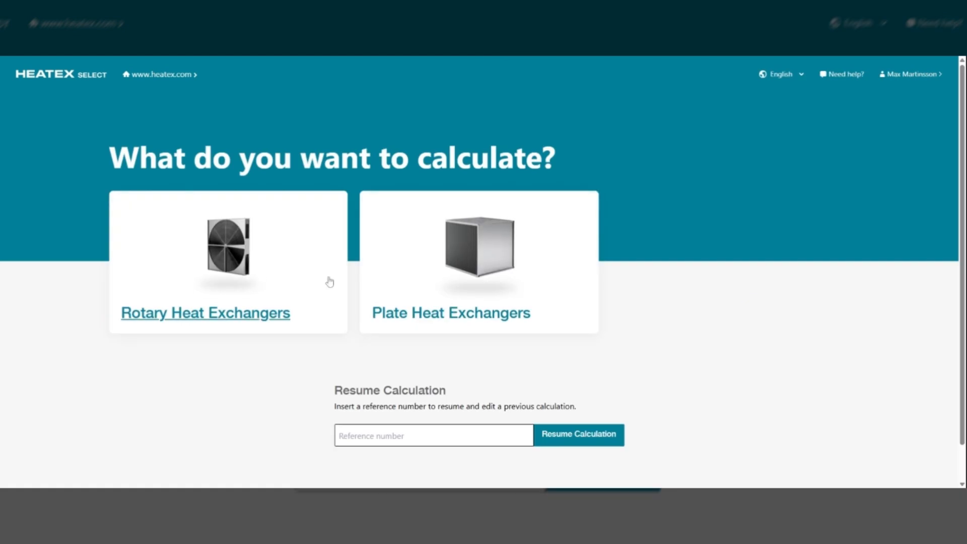
click(490, 265)
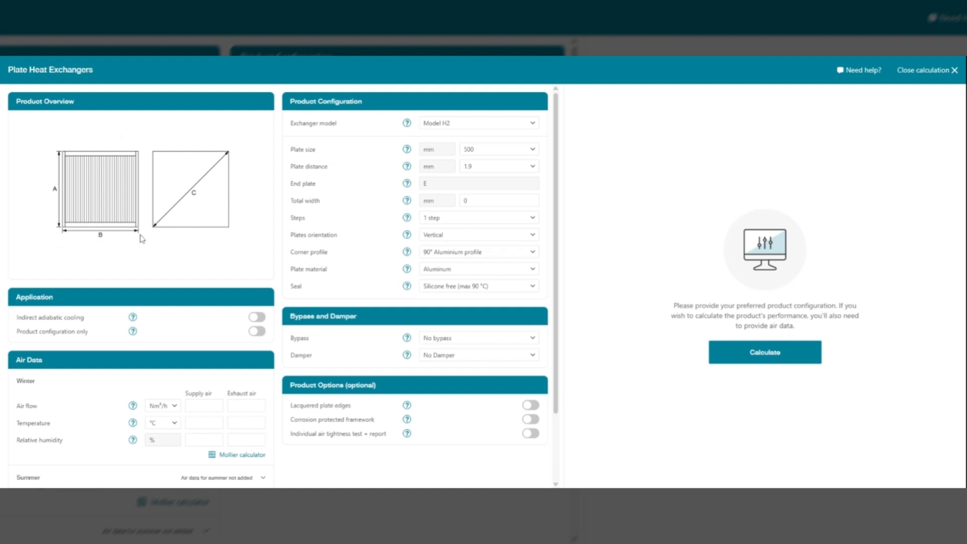
Step: Switch the product-configuration-only option on and back off
scroll(143, 236, down, 2)
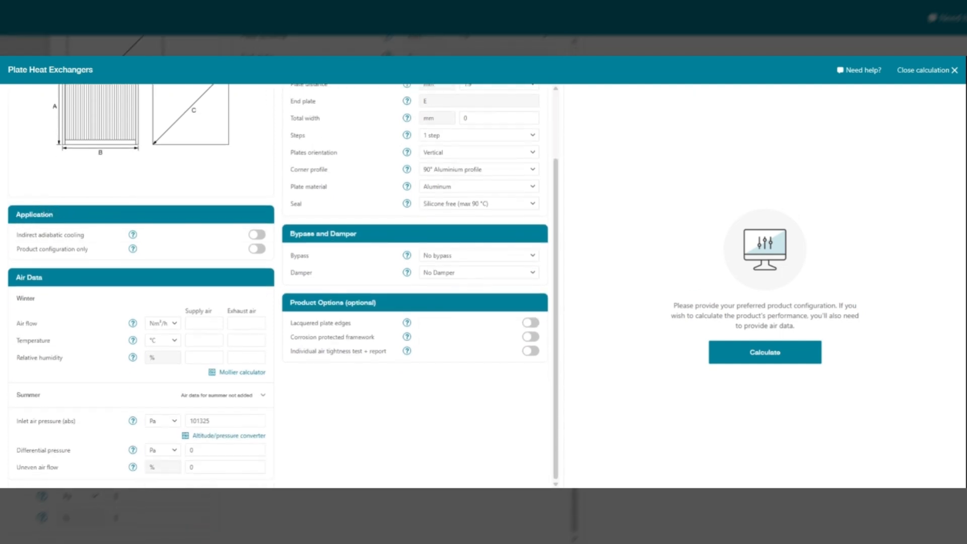
click(257, 249)
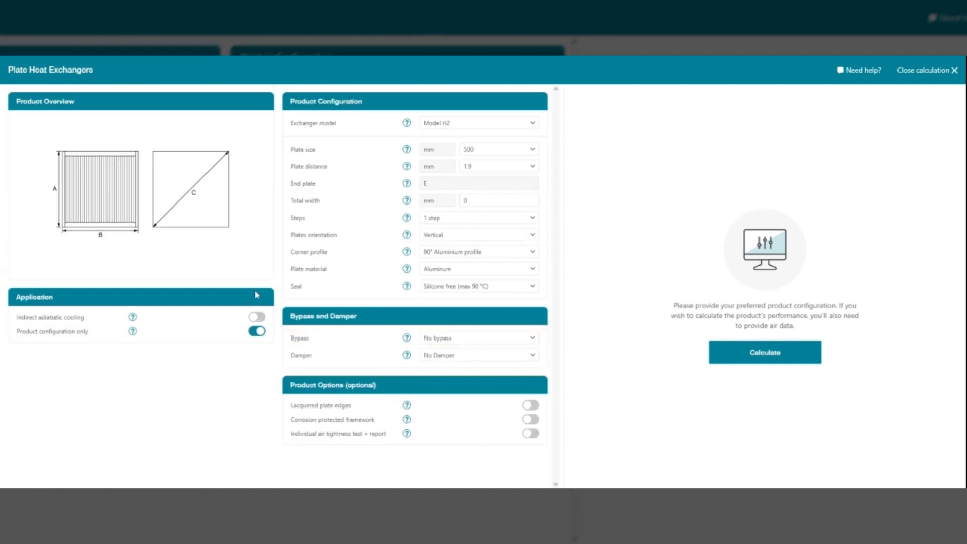
click(257, 331)
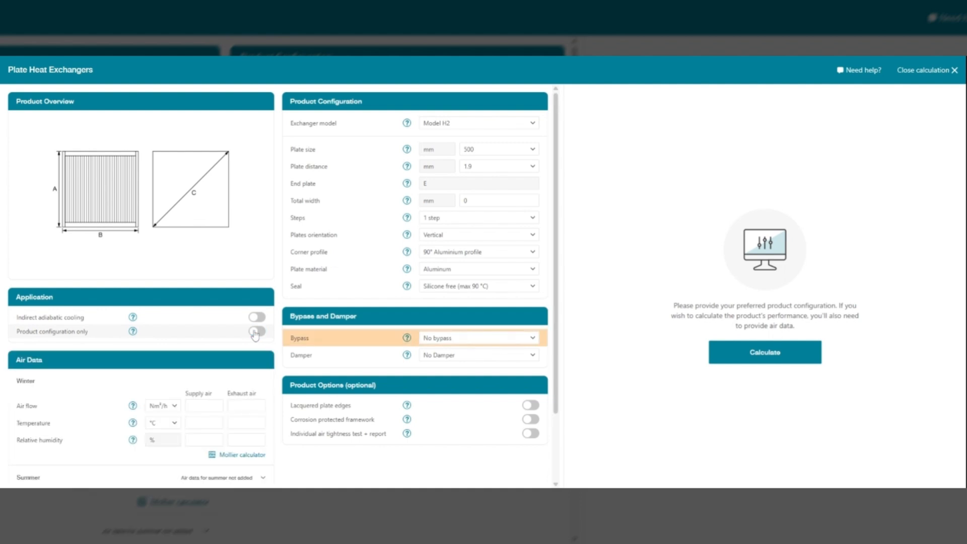
Step: Read the help text for the product-configuration-only option and close it
click(133, 332)
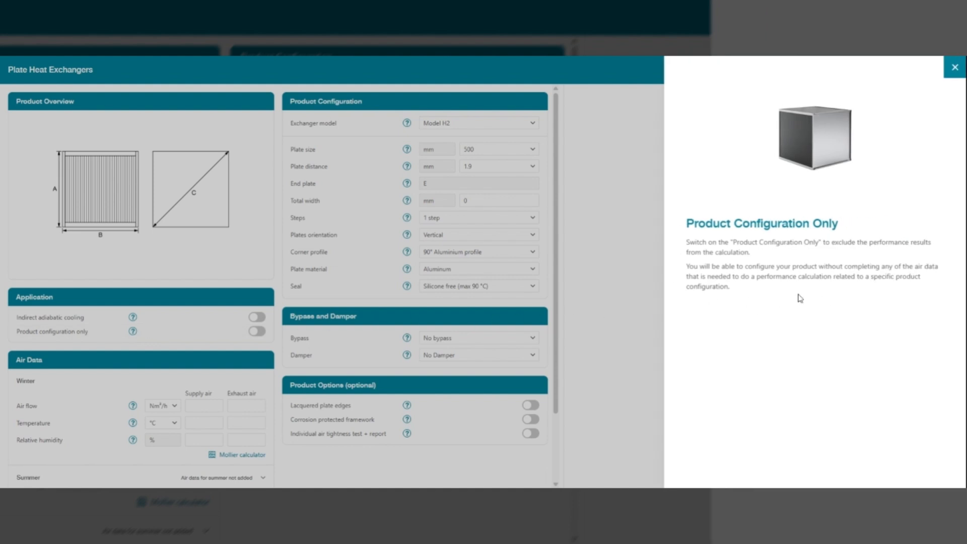
click(176, 335)
Step: Set the winter air flow to 1000 Nm³/h for both supply and exhaust air
scroll(172, 335, down, 2)
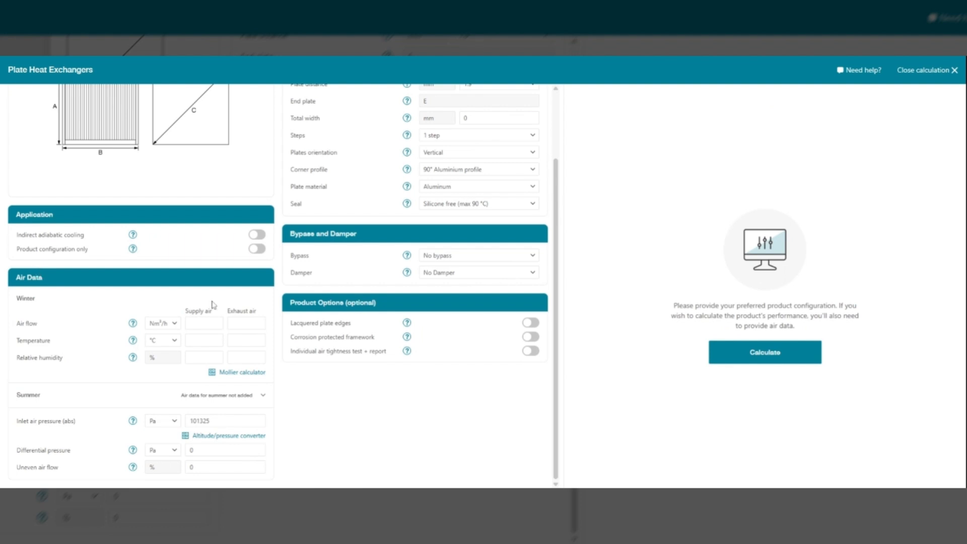
click(204, 323)
text(10)
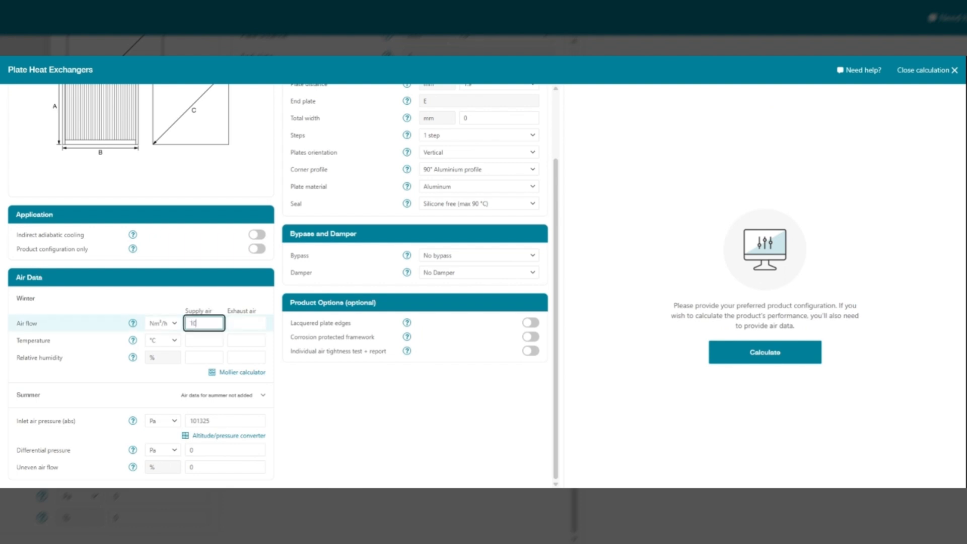
text(00)
key(Tab)
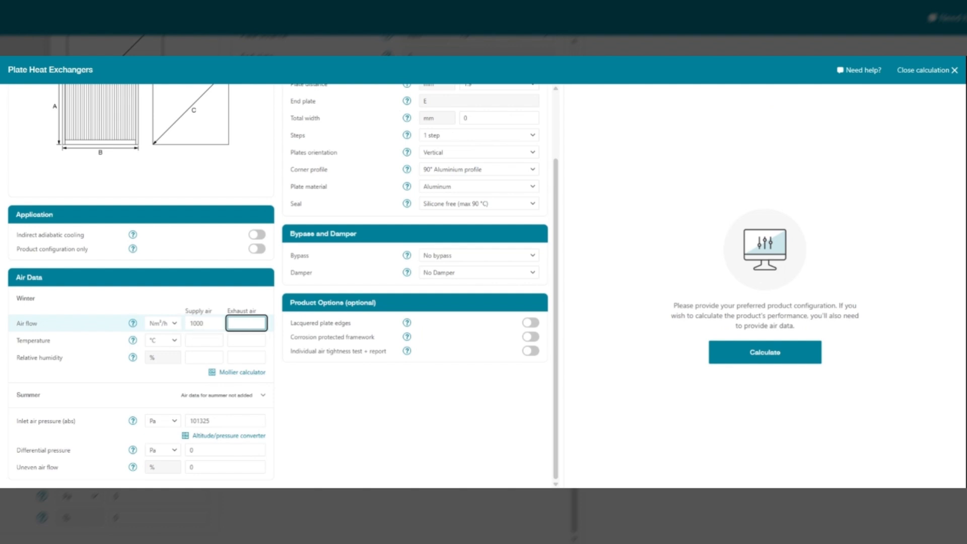
text(1000)
key(Tab)
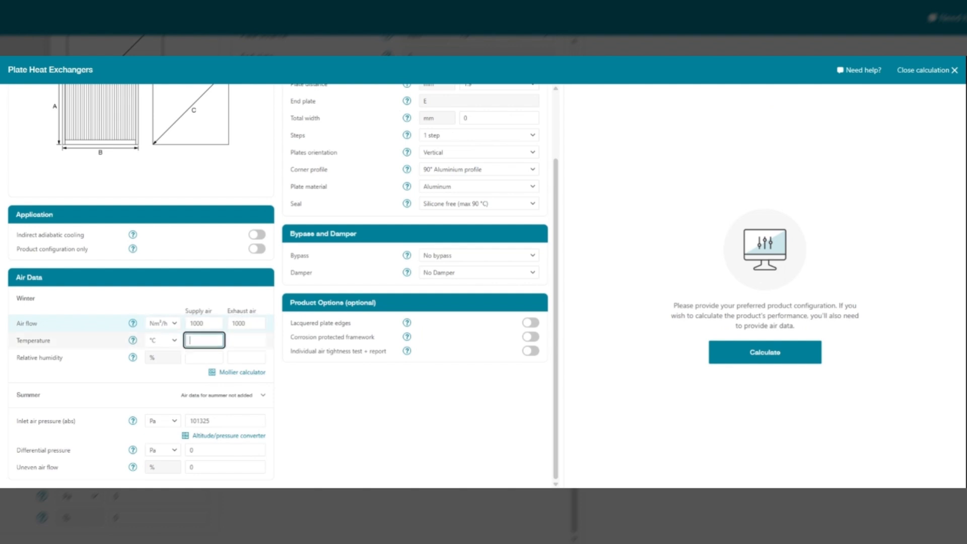
Step: Set the winter temperatures to 2 °C supply and 22 °C exhaust, with 50% relative humidity for both
text(2)
key(Tab)
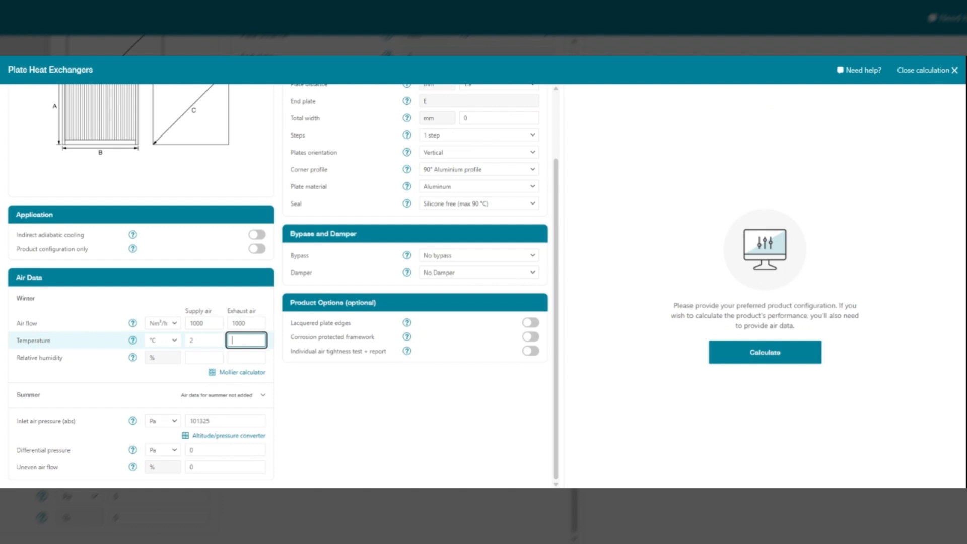
text(22)
key(Tab)
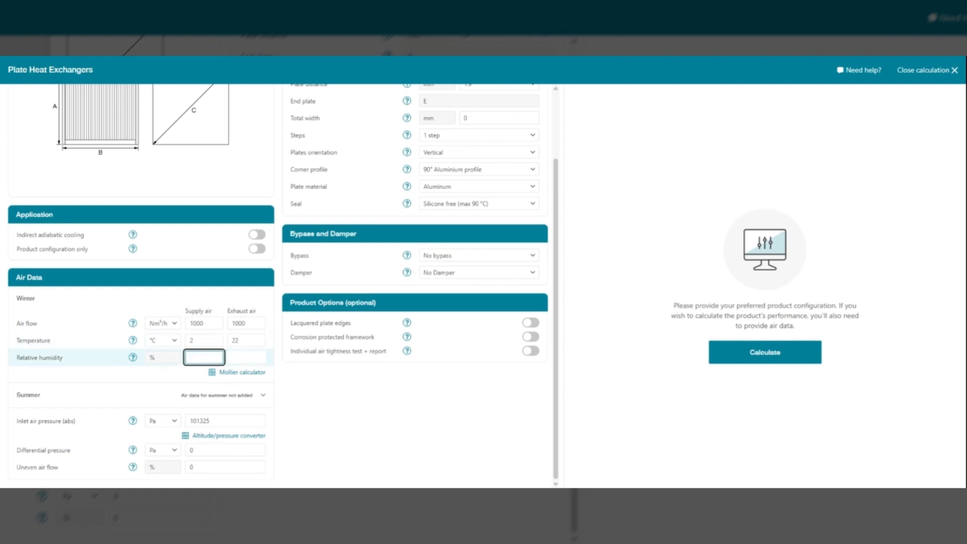
text(50)
key(Tab)
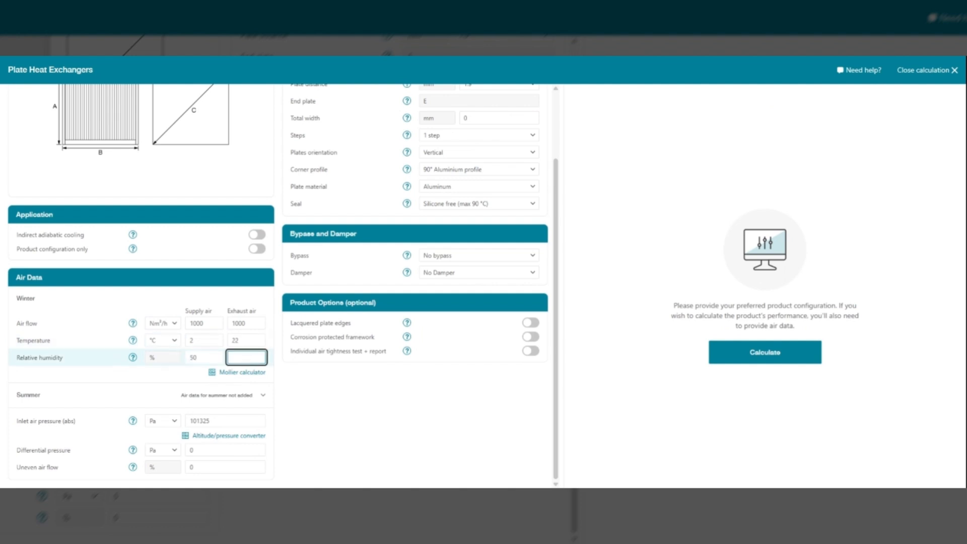
text(50)
Step: Expand the summer air data to view its fields and collapse it again
click(37, 397)
click(29, 396)
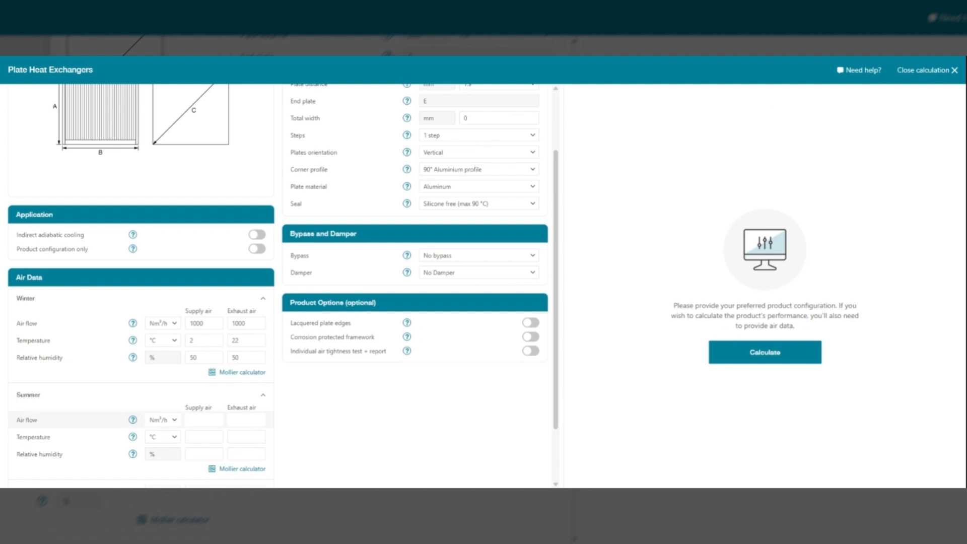
click(262, 397)
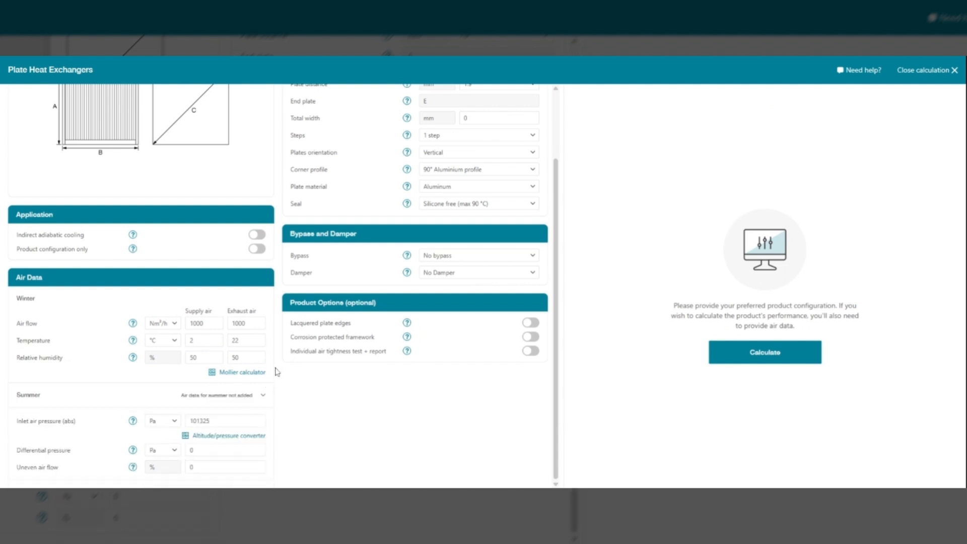
Step: Set the differential pressure in the air data to 200 Pa
click(216, 420)
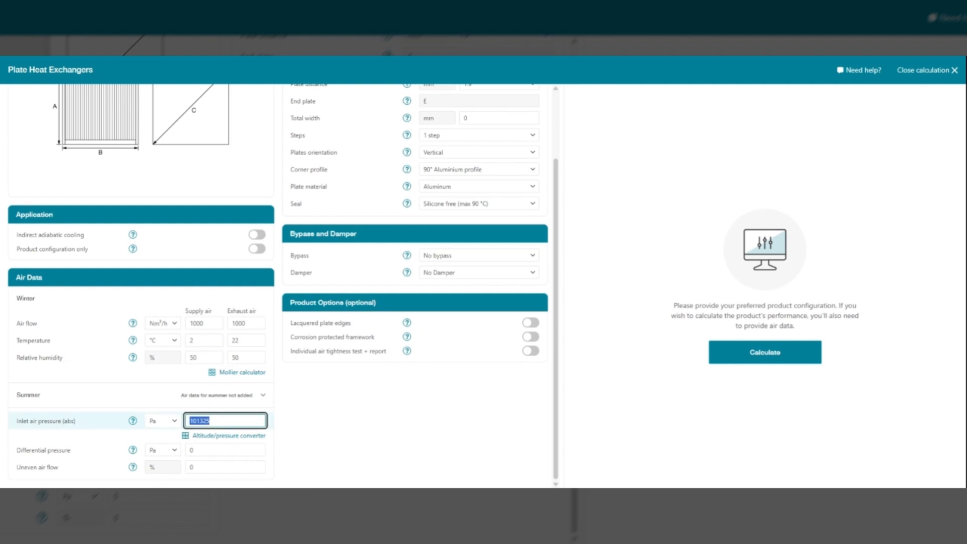
click(221, 449)
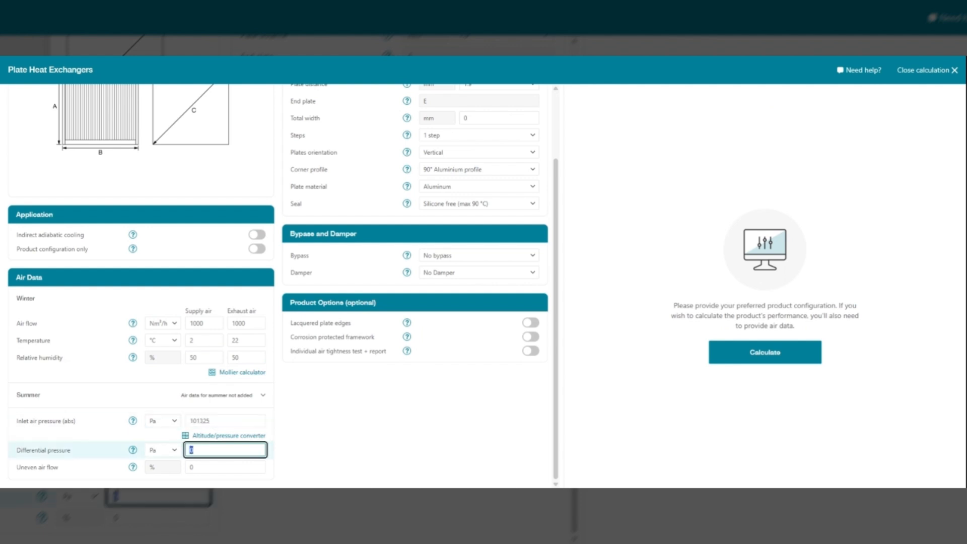
text(200)
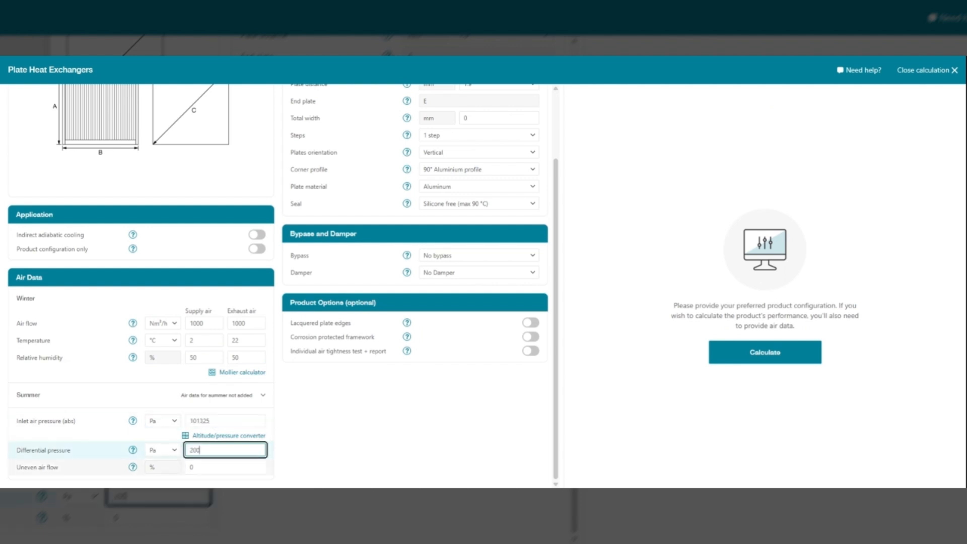
click(221, 467)
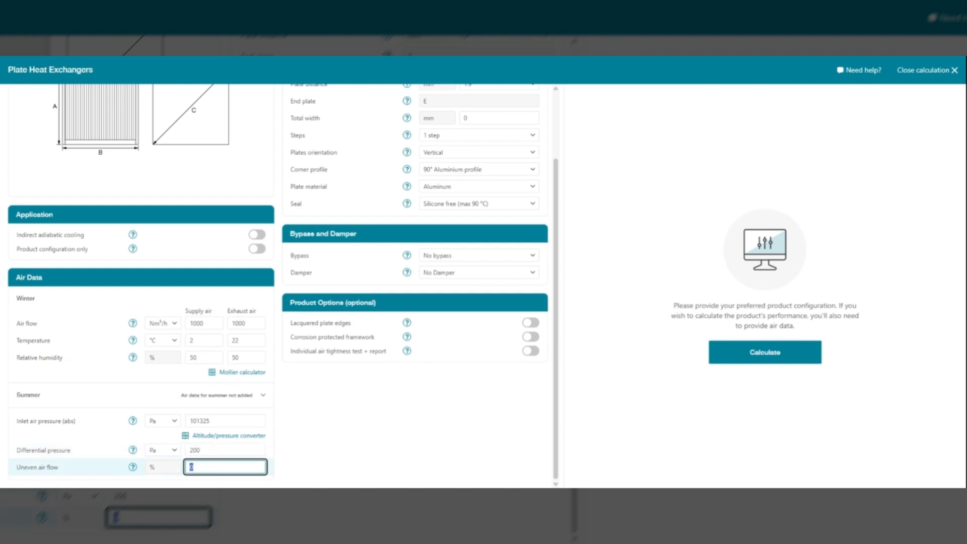
click(300, 470)
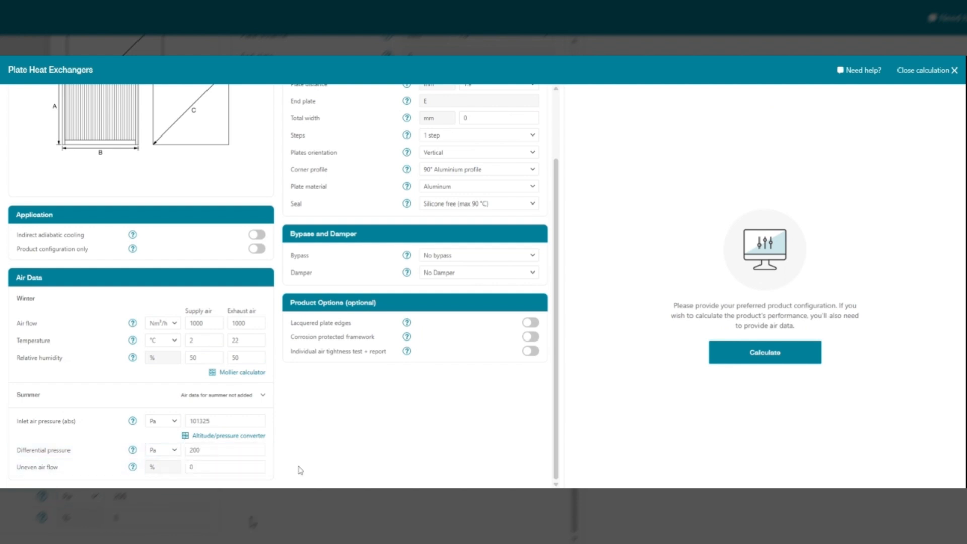
Step: Review the help descriptions of the available exchanger models and close them
scroll(300, 470, up, 3)
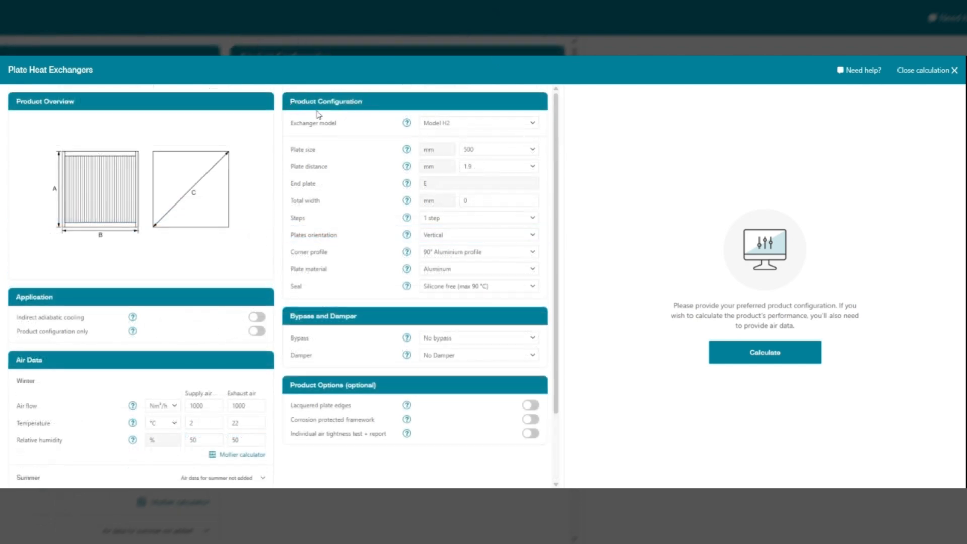
click(532, 127)
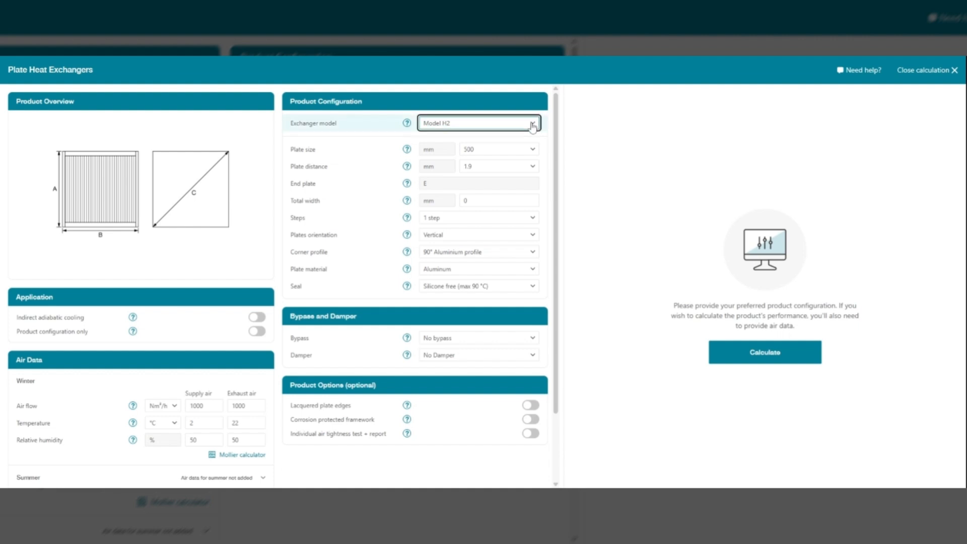
click(407, 125)
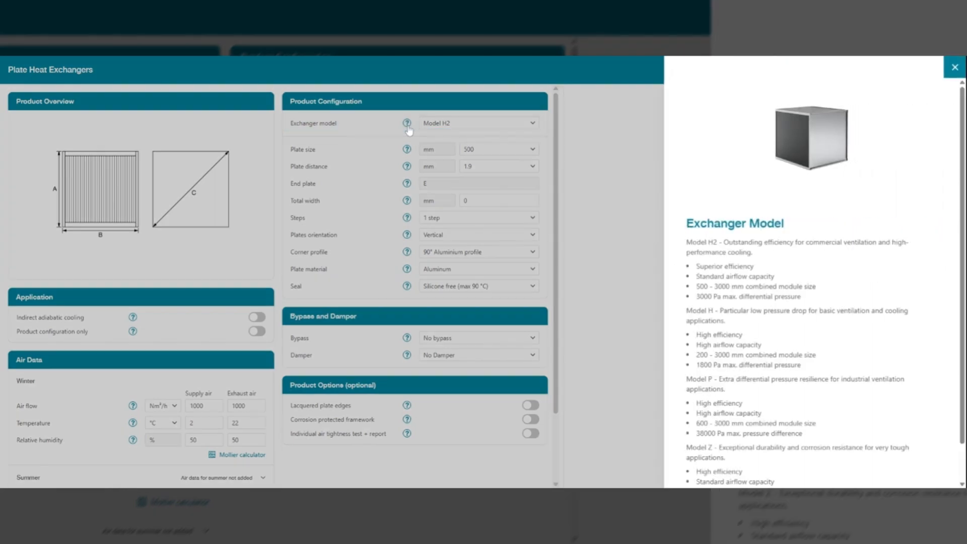
scroll(745, 218, down, 2)
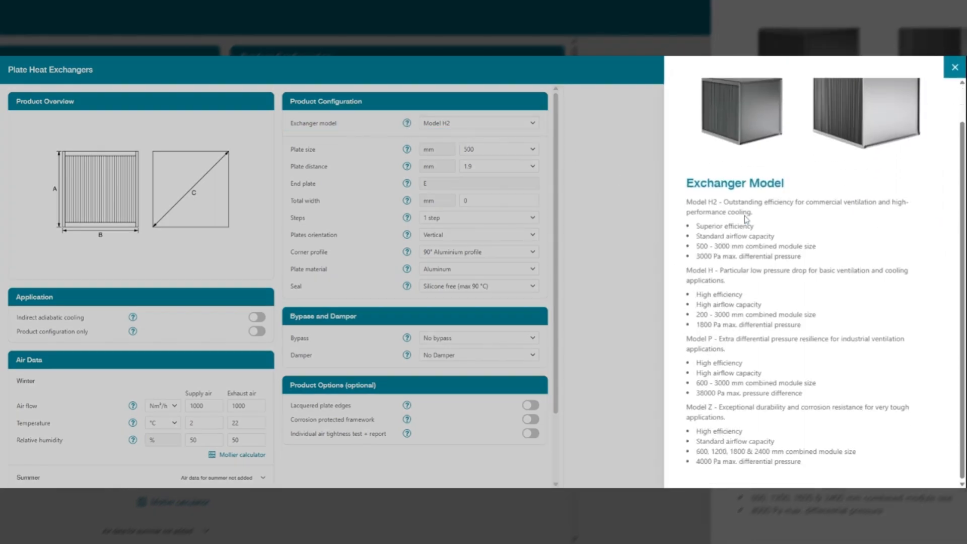
scroll(746, 217, up, 2)
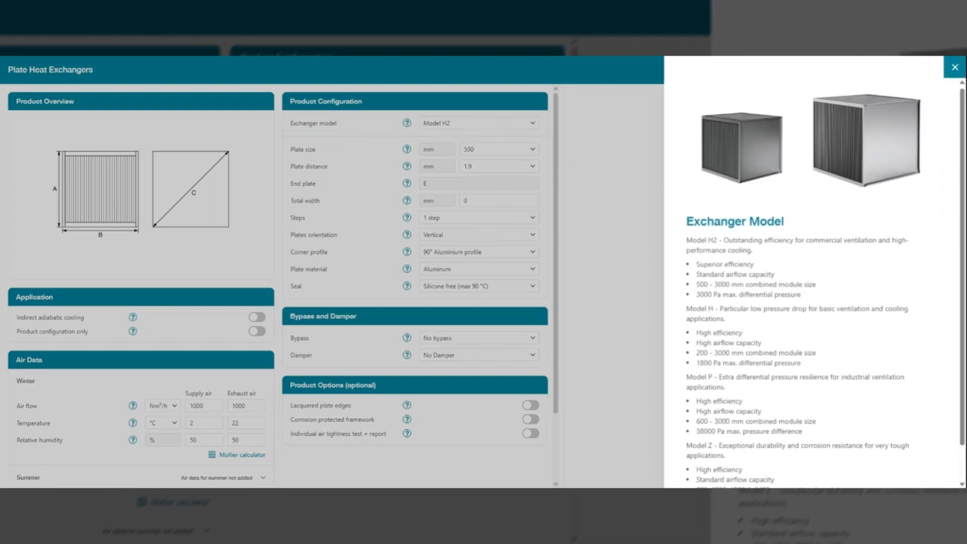
click(392, 145)
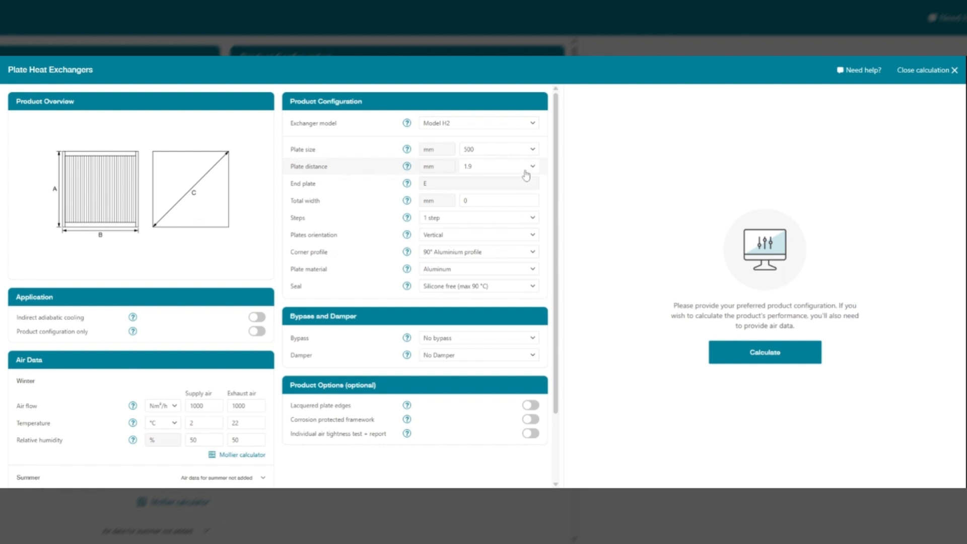
Step: Set the exchanger's total width to 500 mm in the product configuration
click(465, 200)
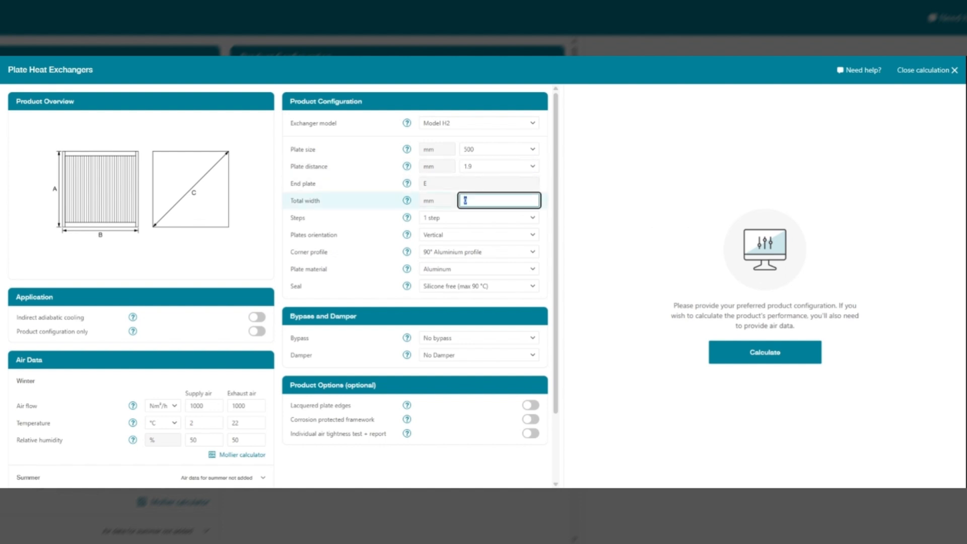
text(500)
click(543, 222)
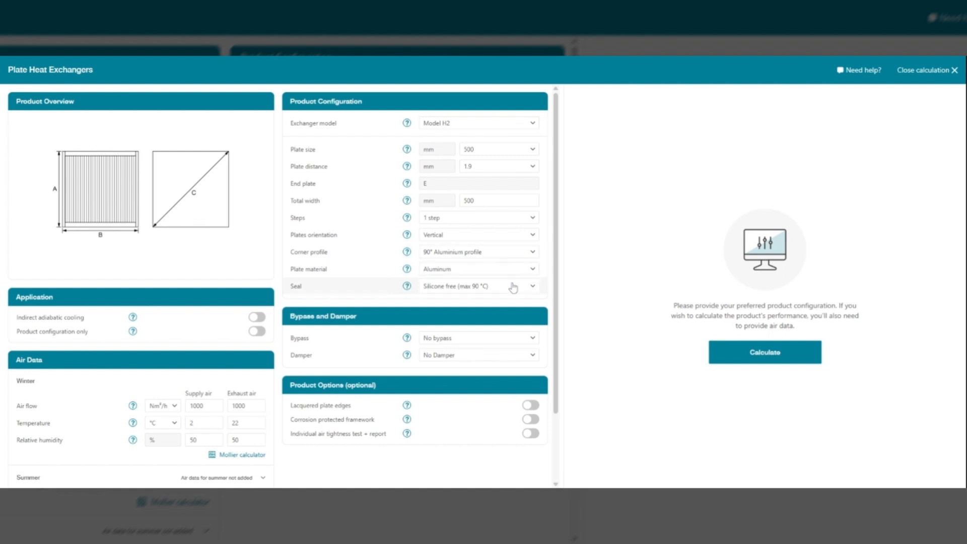
Step: Calculate the performance of the configured plate heat exchanger
scroll(512, 291, down, 1)
scroll(512, 290, down, 2)
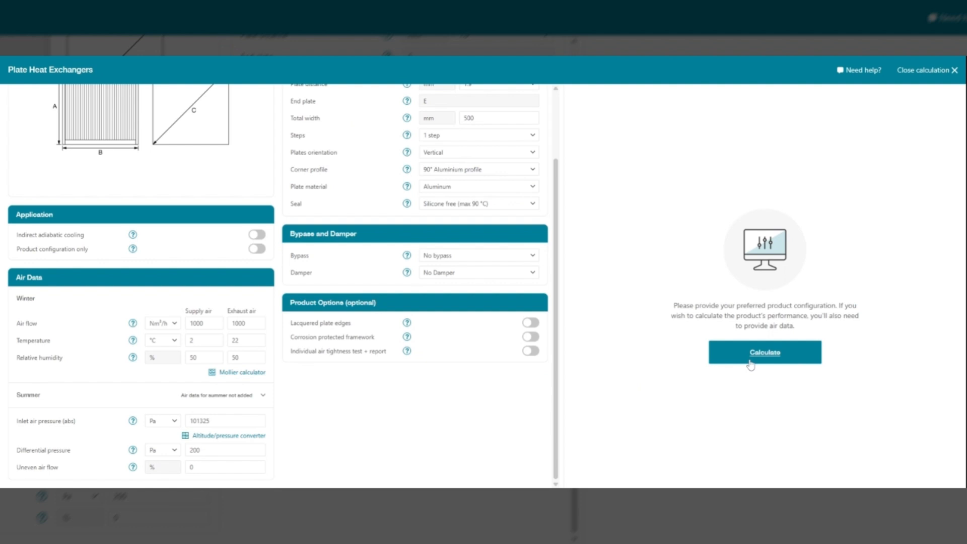
click(765, 355)
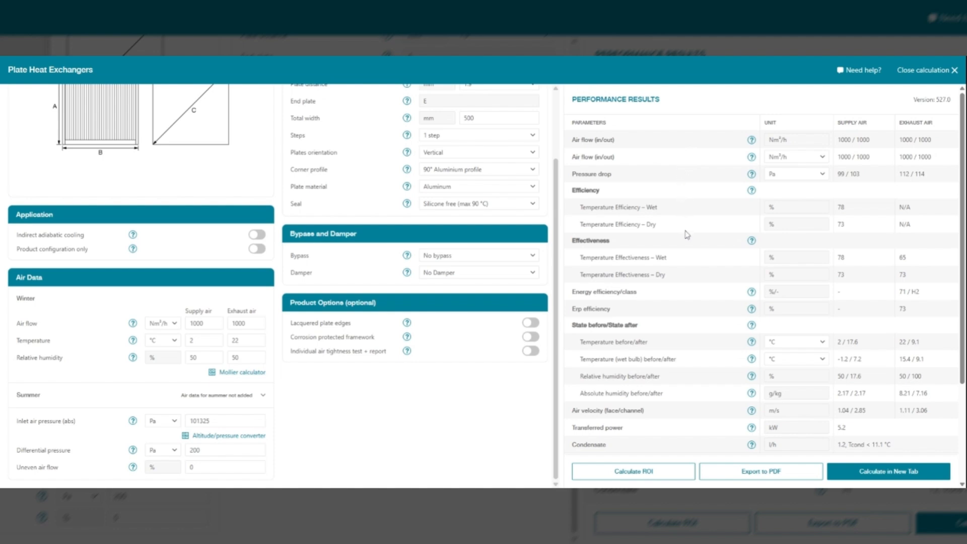
Step: Review the remaining performance results and the product description and prices in the summary
scroll(686, 242, down, 2)
scroll(687, 257, down, 1)
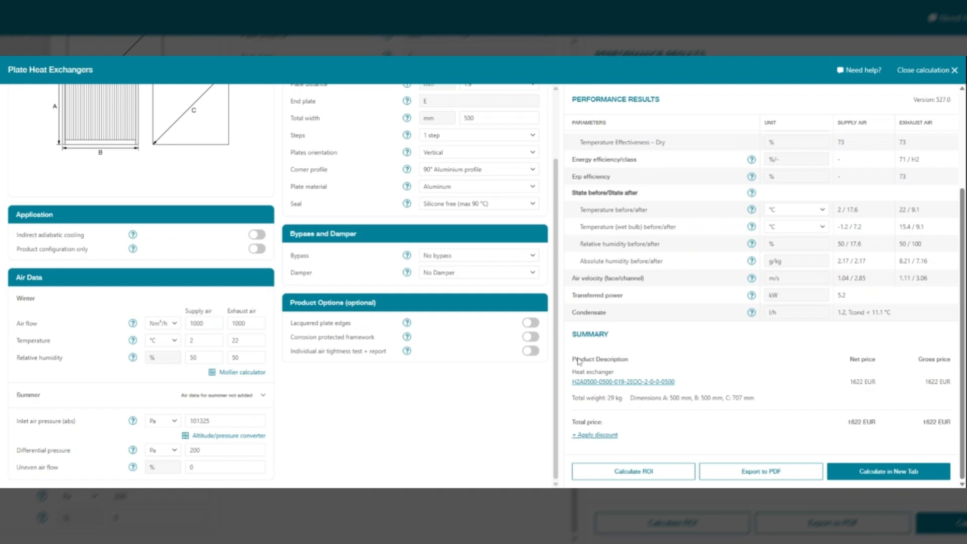
click(582, 382)
Step: Set the exchanger's total width to 600 mm and update the performance results
scroll(467, 303, up, 2)
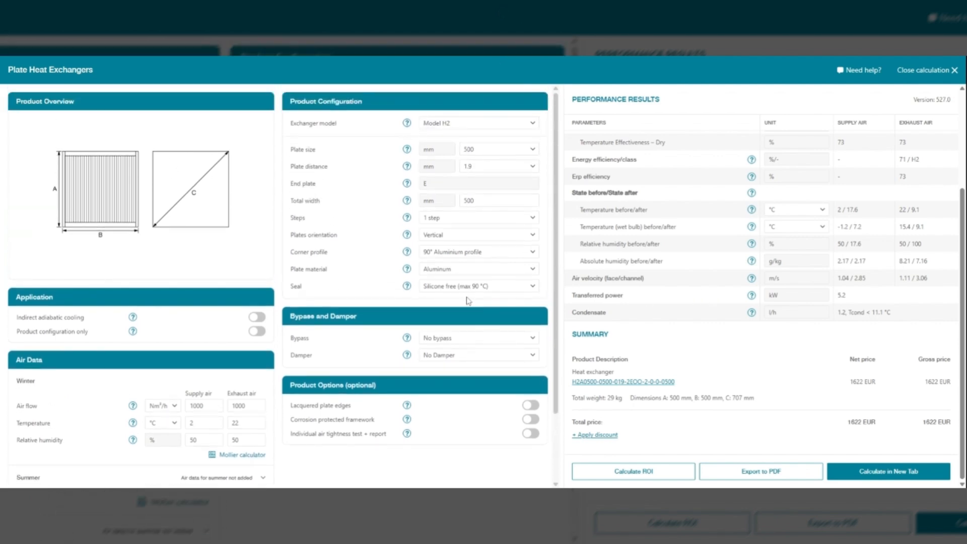
double_click(478, 200)
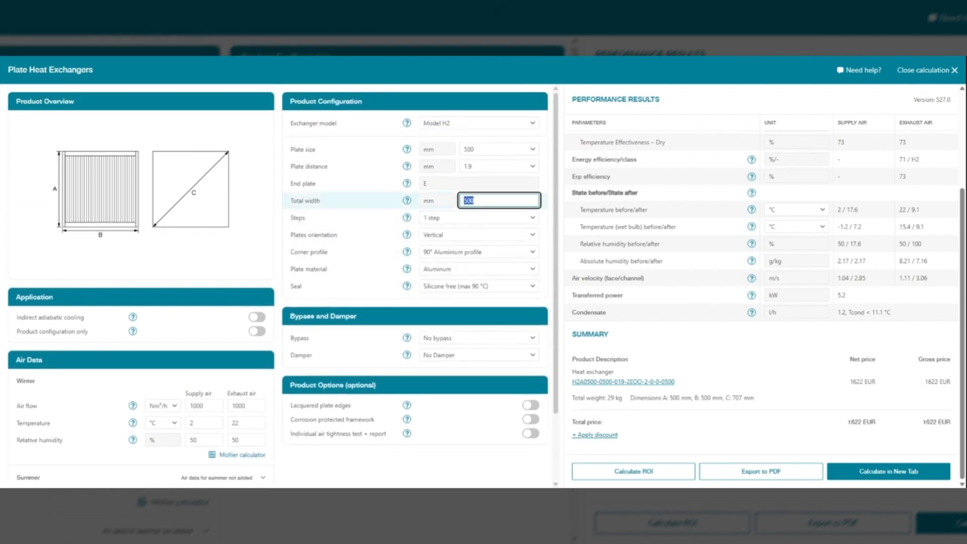
text(600)
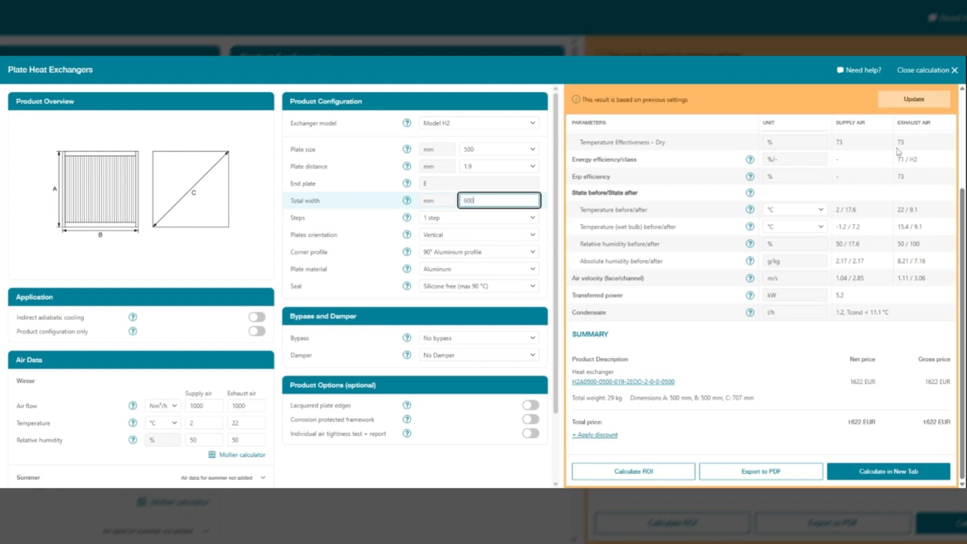
click(914, 100)
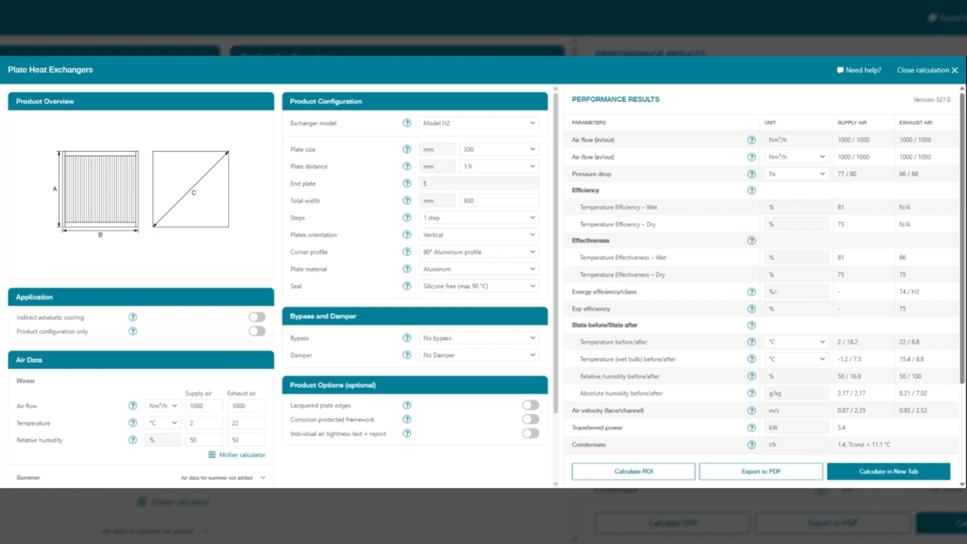
Step: Export the updated calculation to PDF with the account, contact and project fields empty, and review the first page of the report
scroll(586, 305, down, 3)
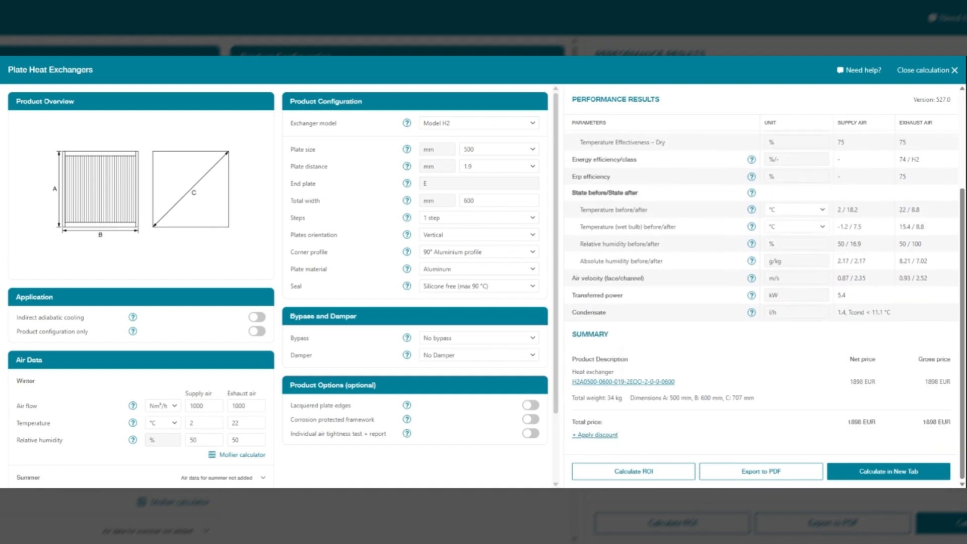
click(760, 472)
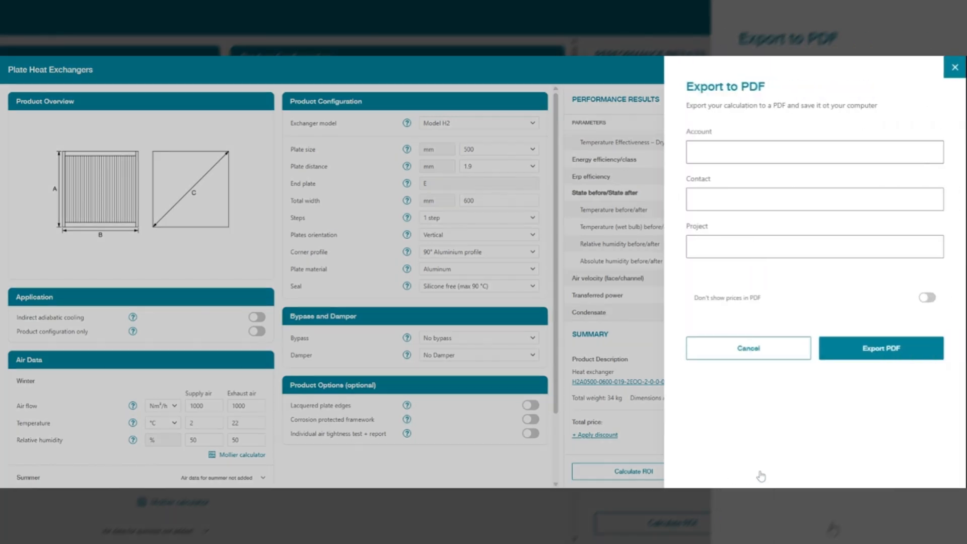
click(891, 351)
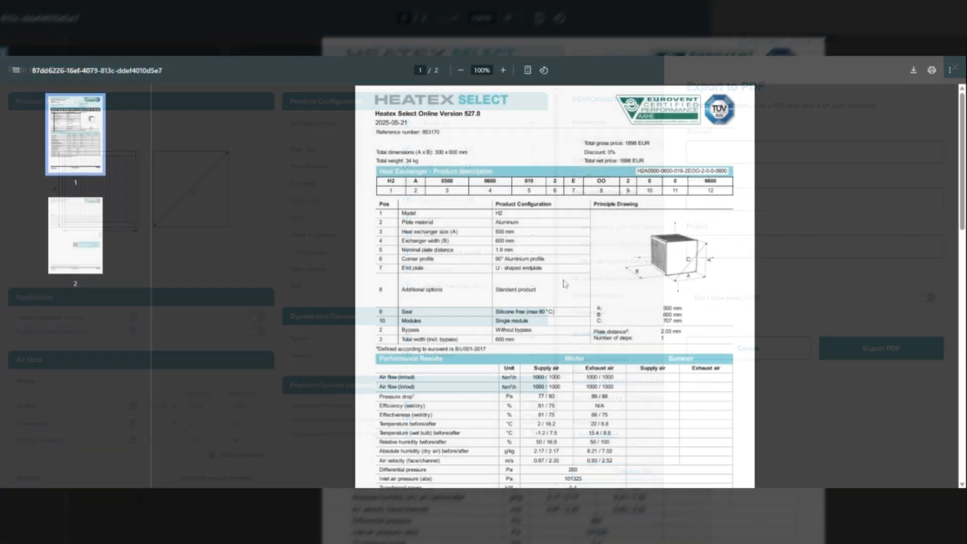
scroll(564, 283, down, 2)
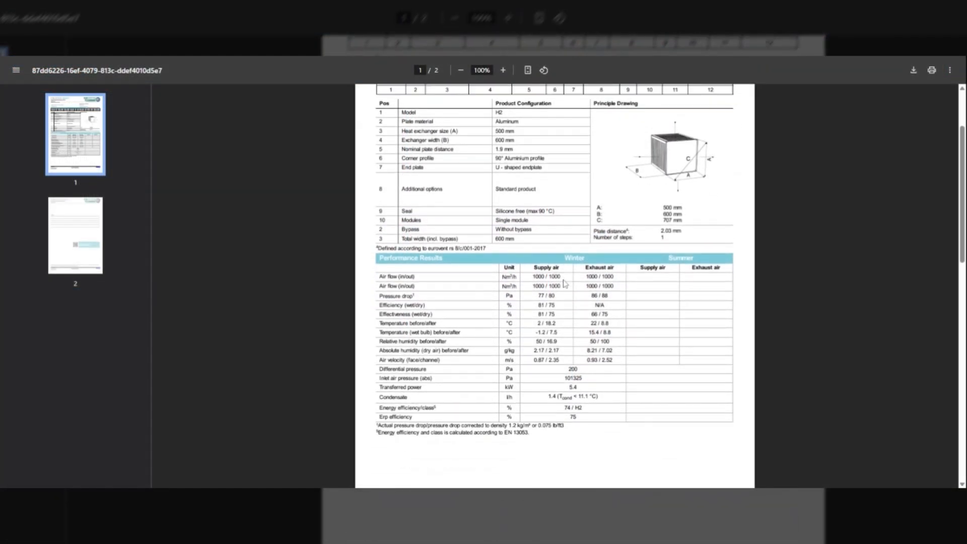
scroll(565, 283, up, 2)
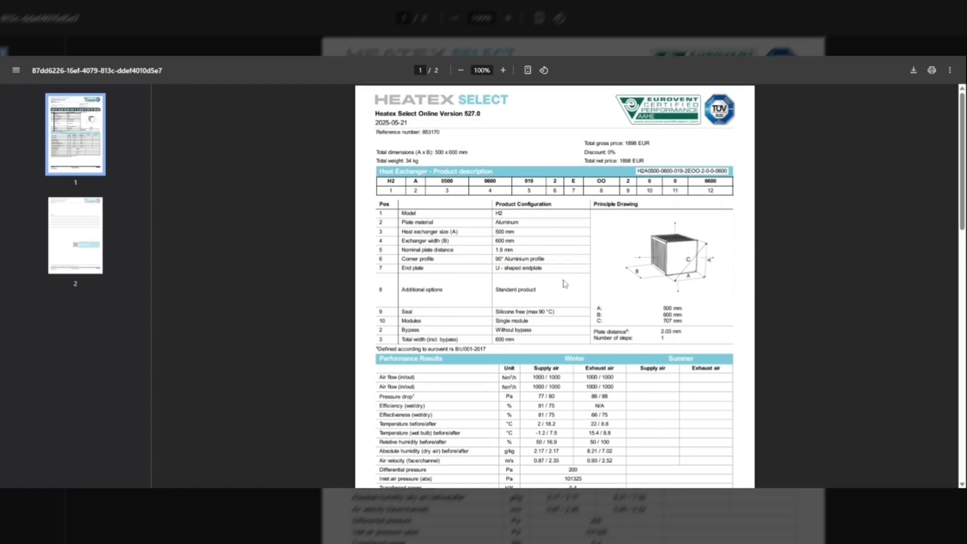